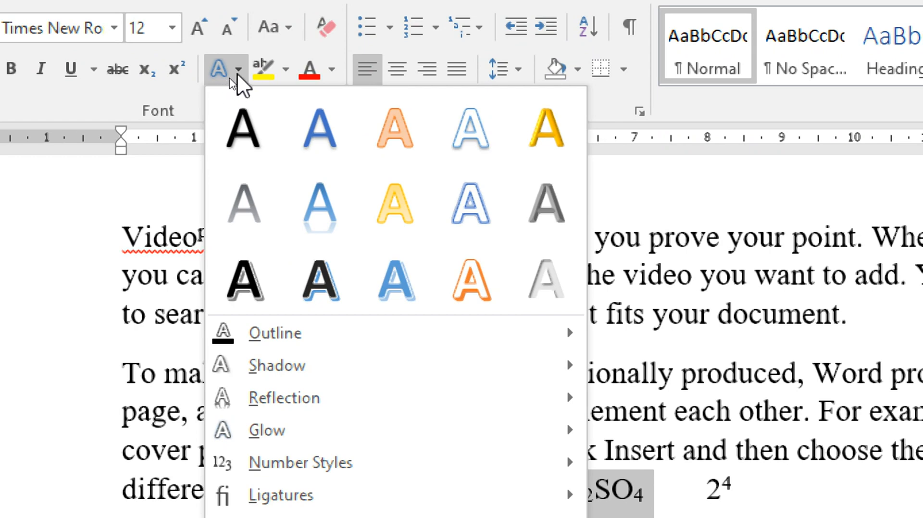
Apply the Gradient Fill - Blue, Accent 1, Reflection text effect to the phrase "To make your document".
left_click(239, 71)
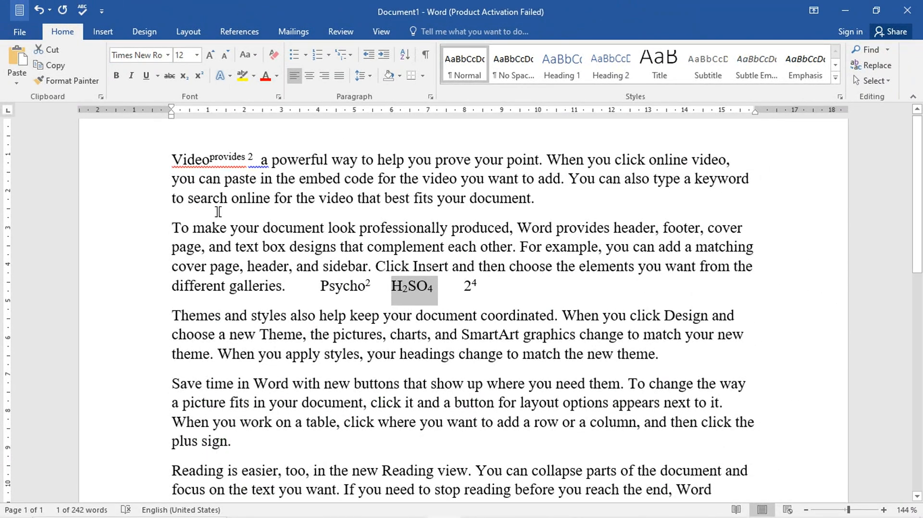
left_click_drag(173, 228, 294, 227)
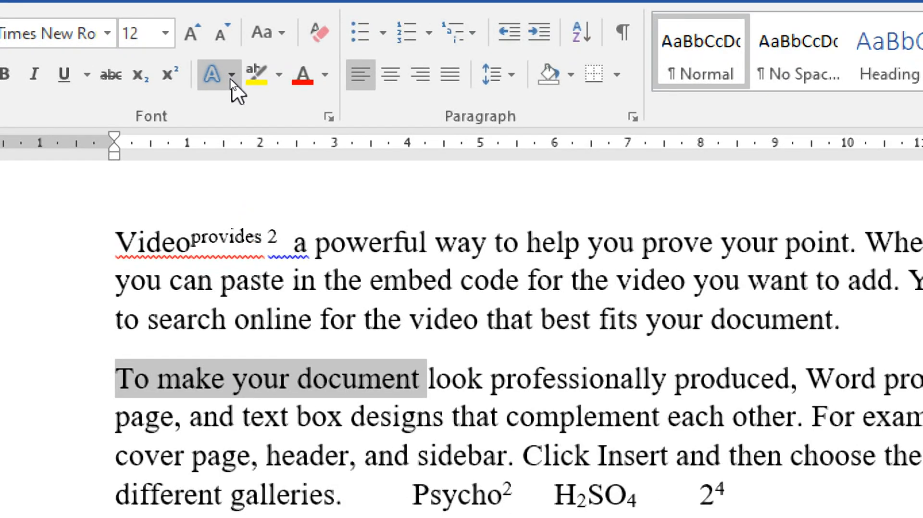
left_click(231, 77)
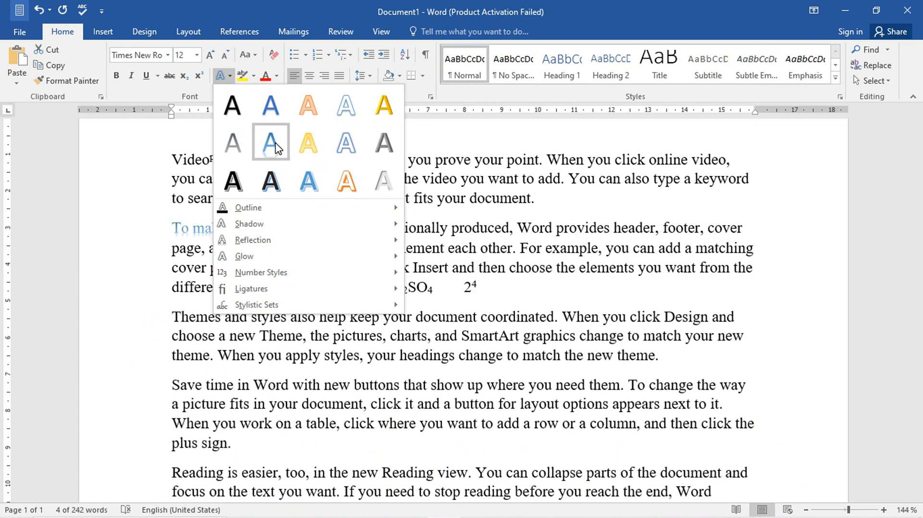
left_click(268, 190)
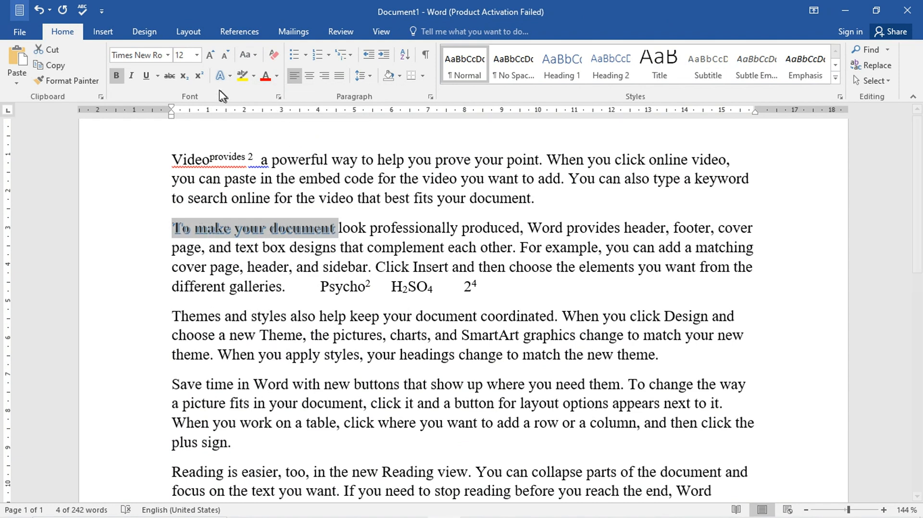
left_click(221, 76)
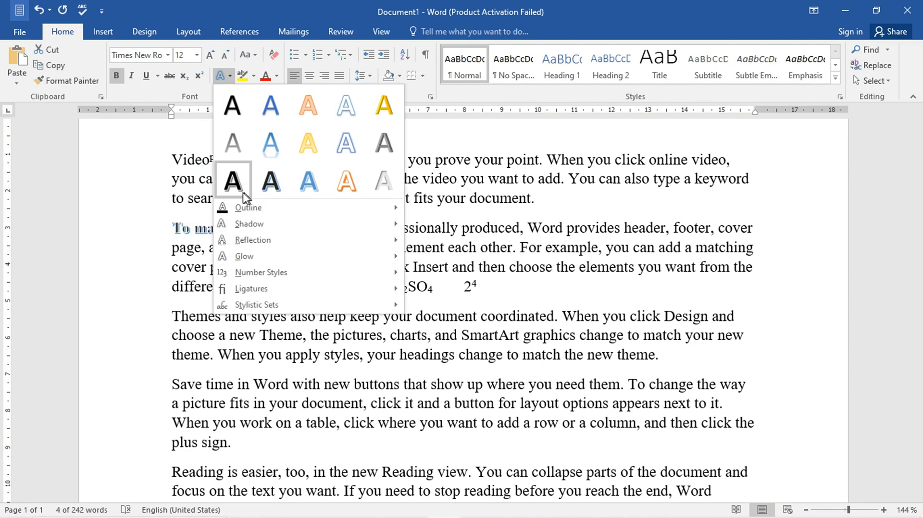
left_click(271, 144)
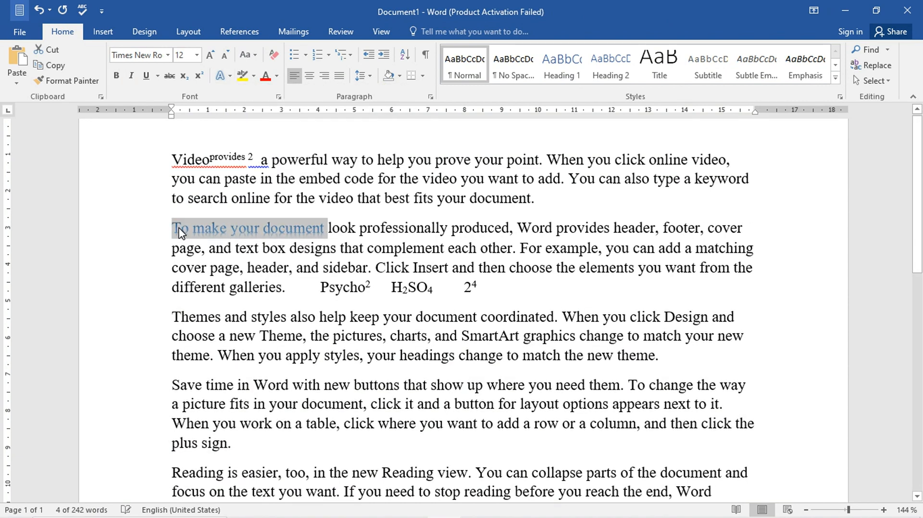
Add the first perspective shadow preset to the phrase "To make your document".
left_click(230, 77)
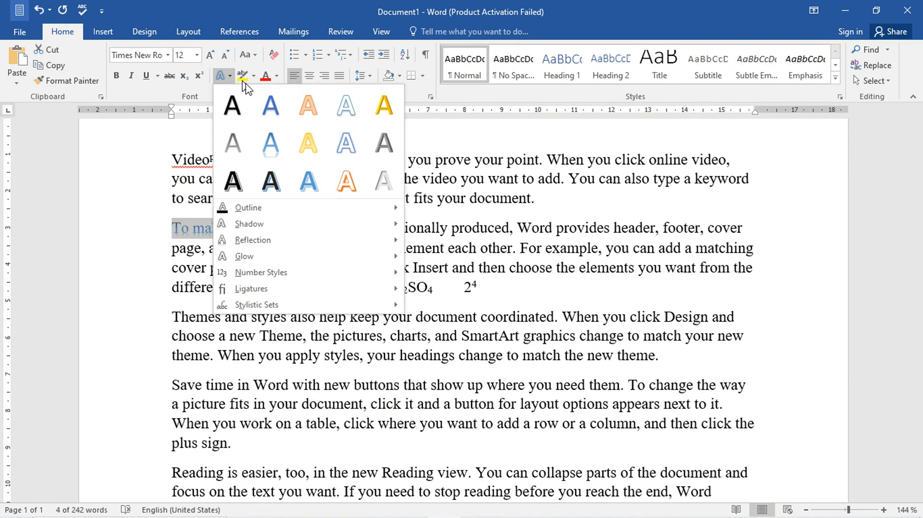
mouse_move(264, 217)
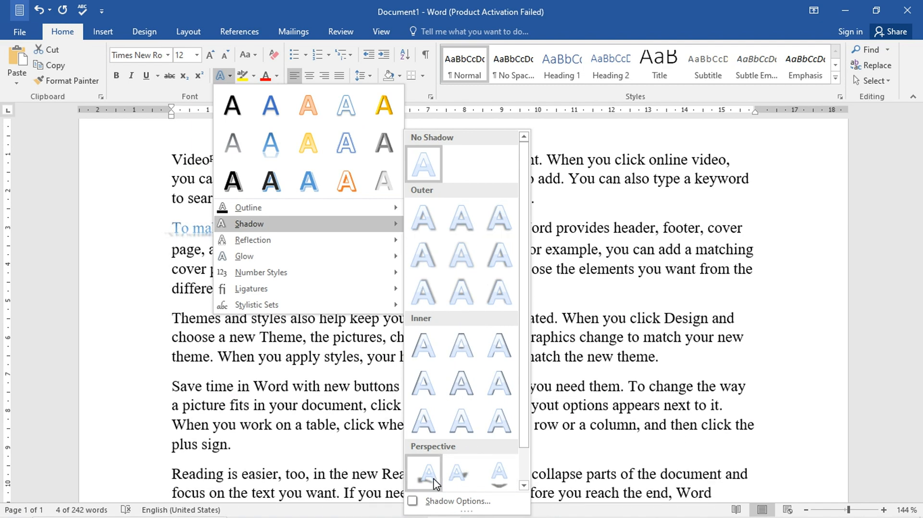
left_click(424, 473)
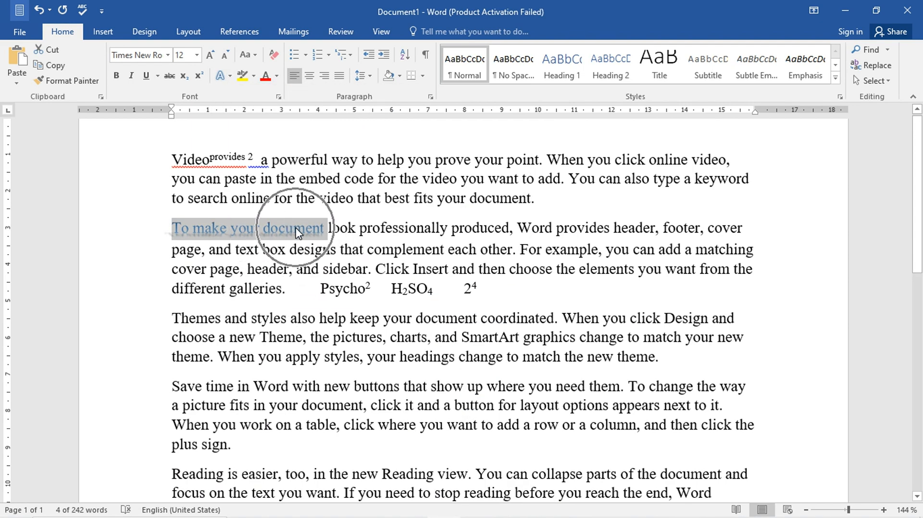
Enlarge the phrase "To make your document" to font size 36.
left_click(210, 55)
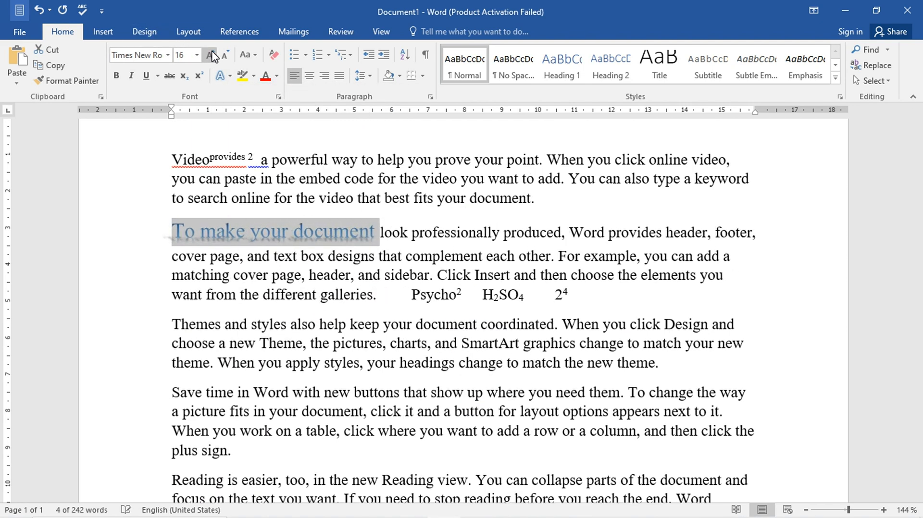
left_click(210, 56)
left_click(210, 55)
left_click(210, 55)
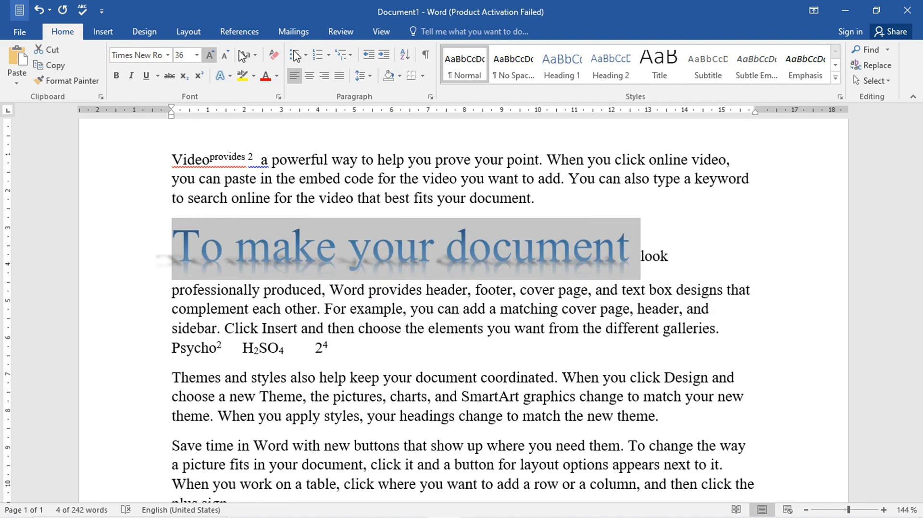
left_click(702, 278)
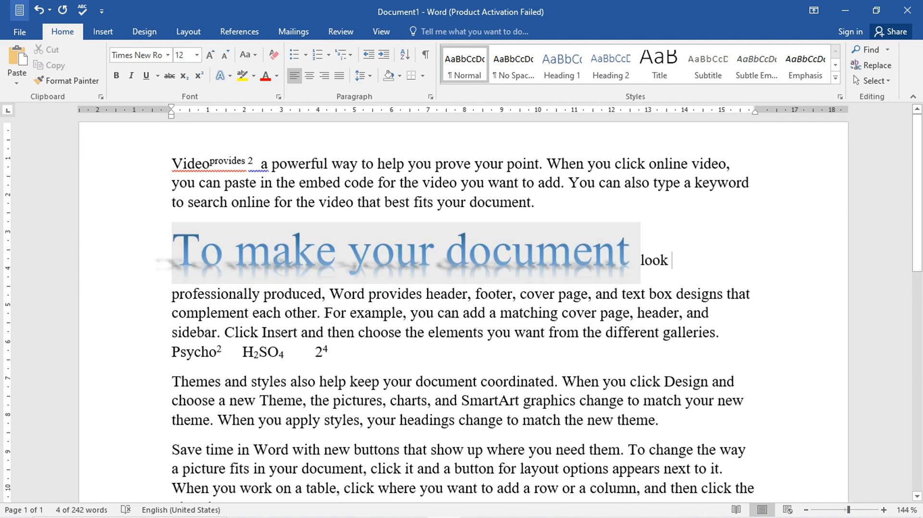
Reapply the Gradient Fill - Blue, Accent 1, Reflection effect to "To make your document" and give it the Inside Top inner shadow.
left_click_drag(636, 260, 199, 259)
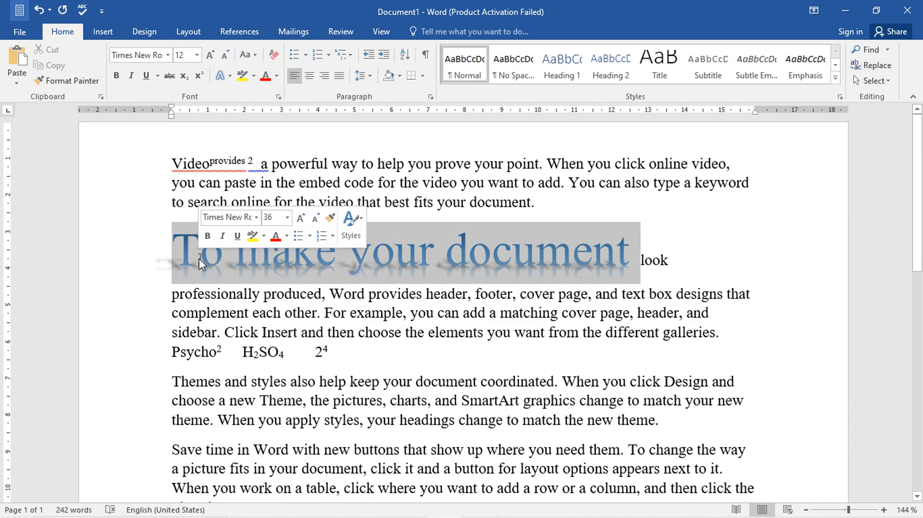
left_click(230, 76)
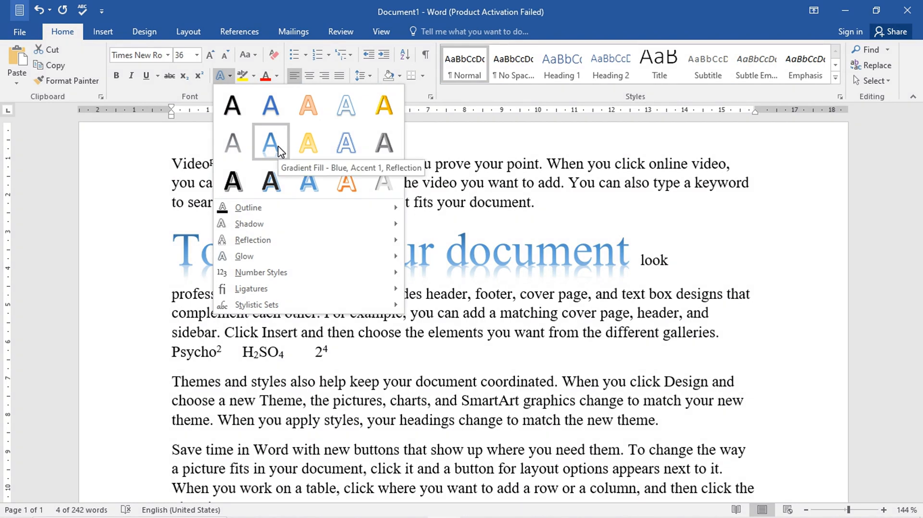
left_click(279, 151)
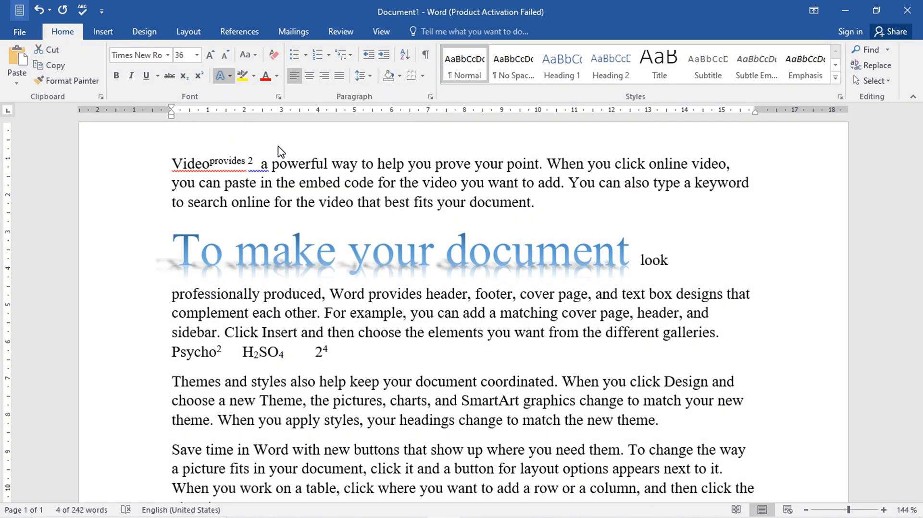
left_click(229, 76)
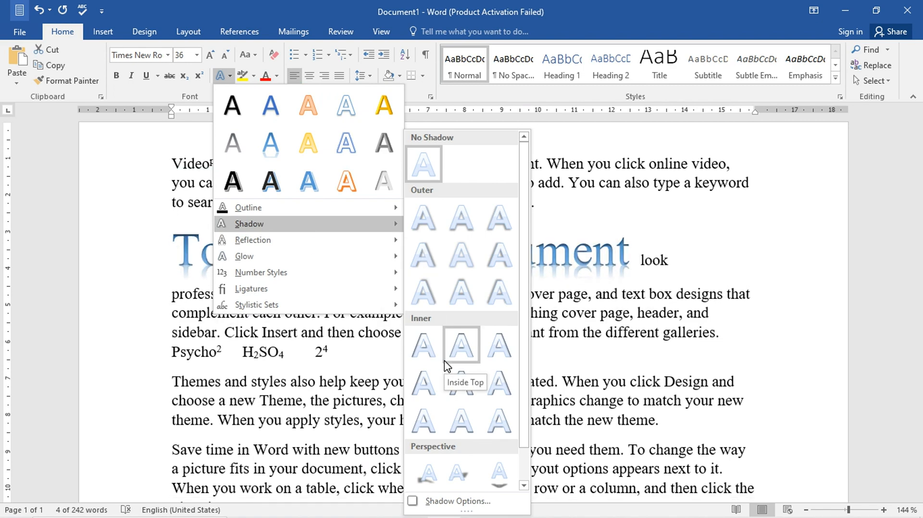
left_click(447, 365)
left_click(681, 216)
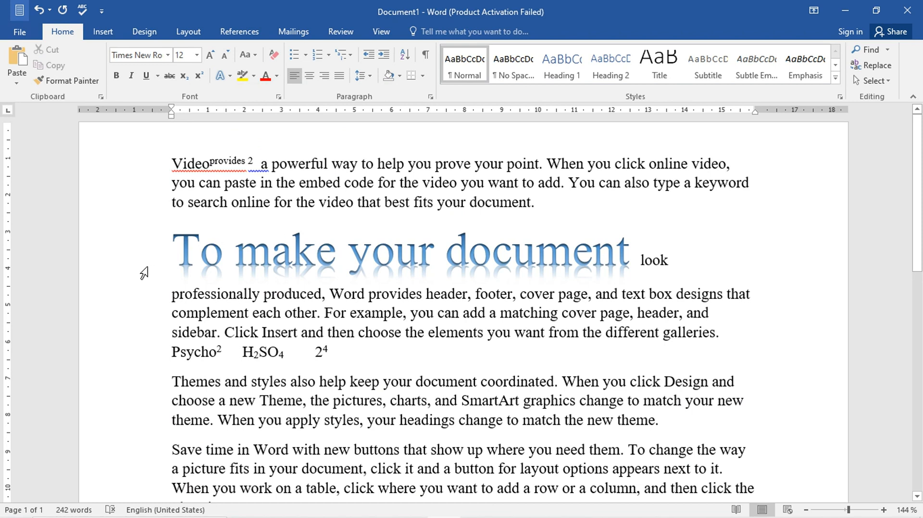
left_click_drag(173, 252, 639, 253)
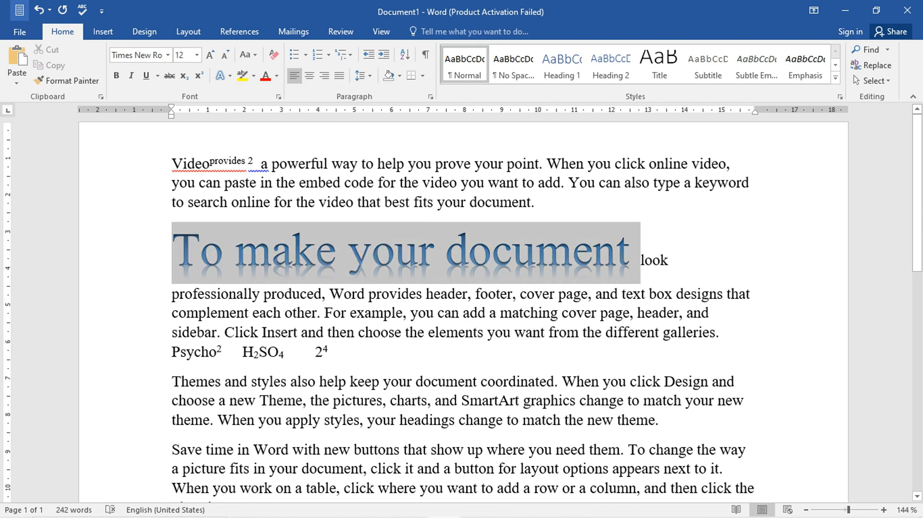
left_click(632, 254)
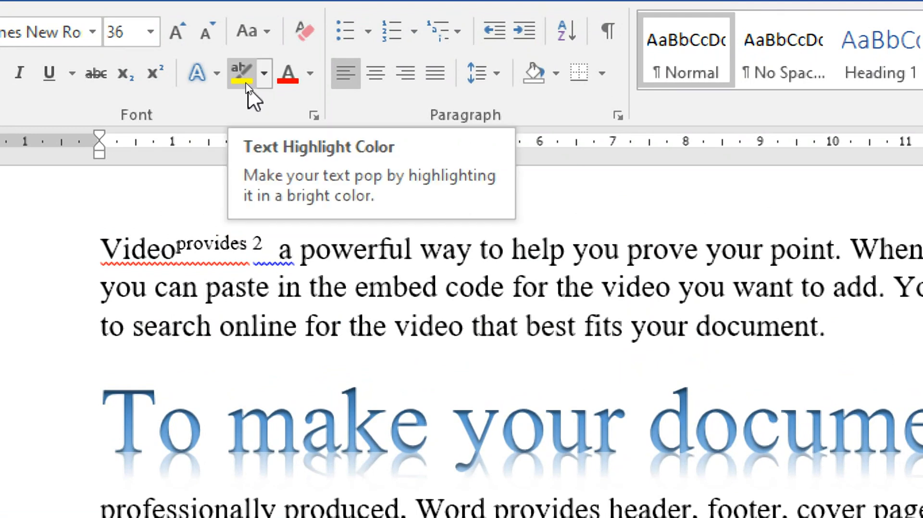
left_click(264, 73)
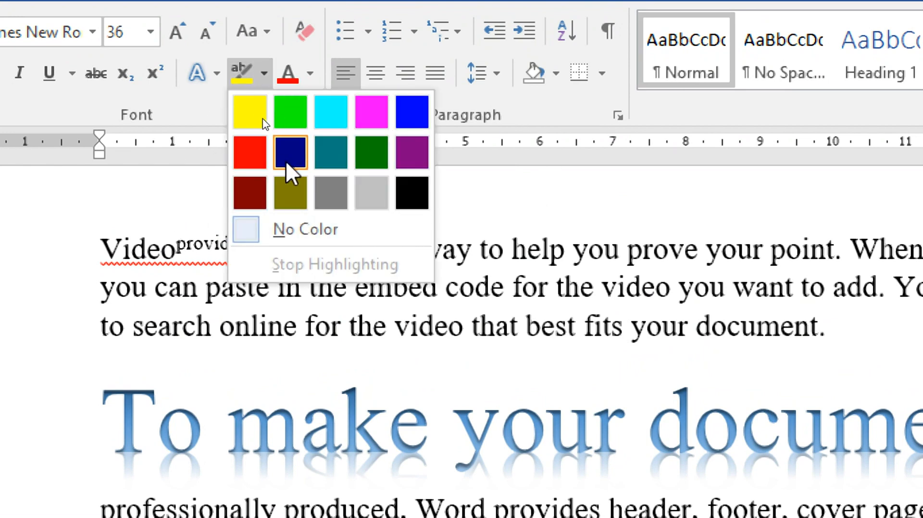
left_click(264, 73)
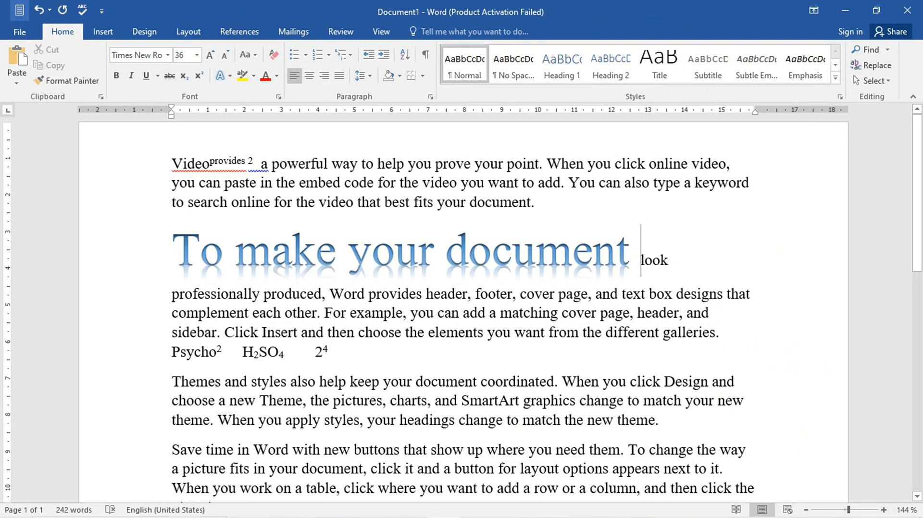
Highlight "Themes and styles also help keep your document coordinated" in yellow.
scroll(461, 308, "down", 5)
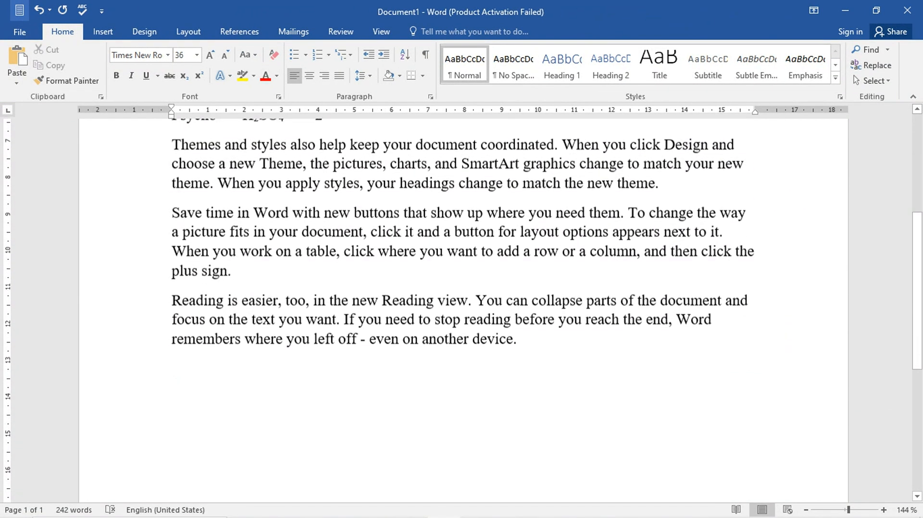
left_click(283, 320)
scroll(283, 320, "up", 3)
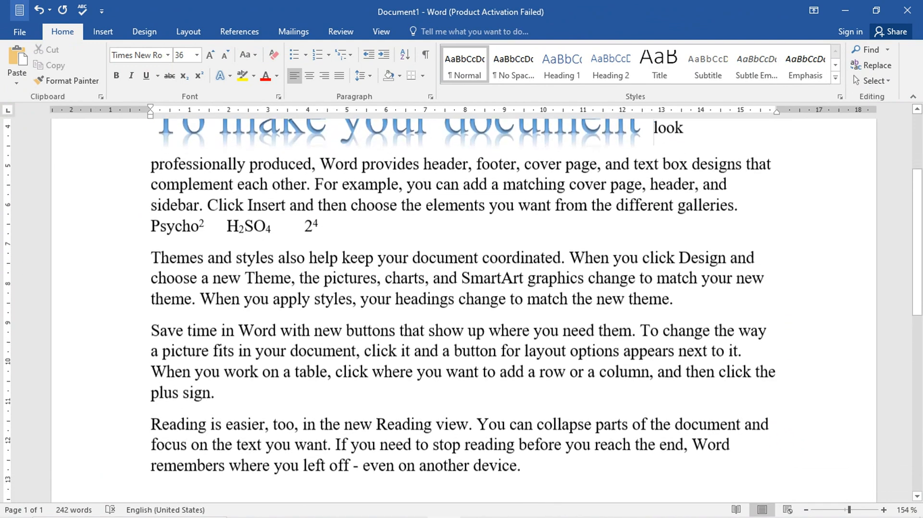
scroll(283, 320, "up", 1)
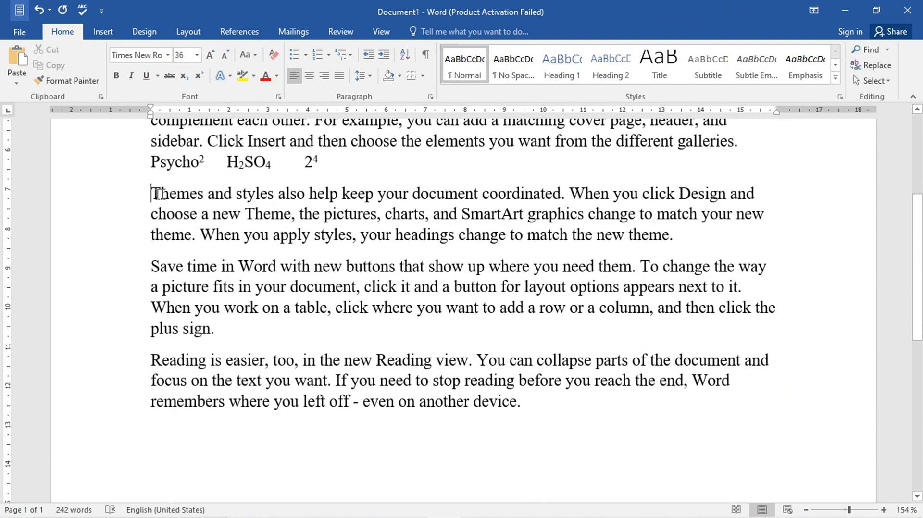
left_click_drag(158, 194, 561, 194)
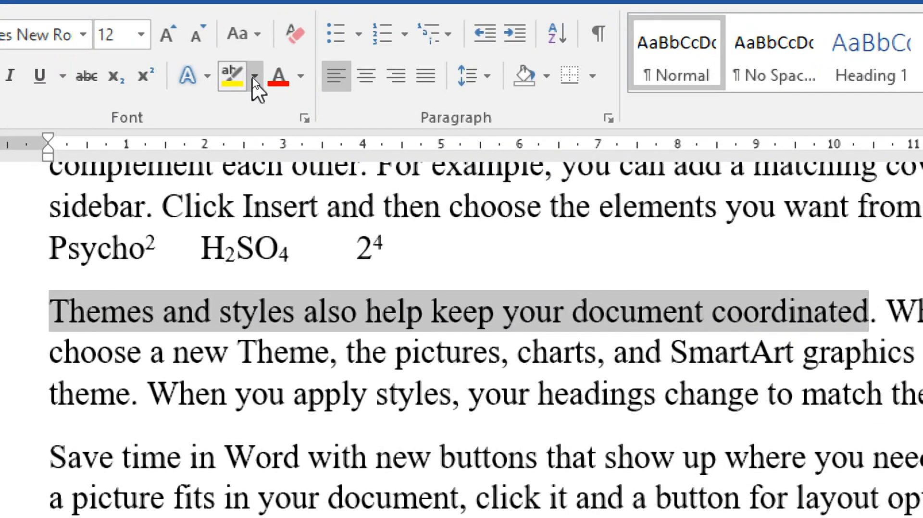
left_click(254, 78)
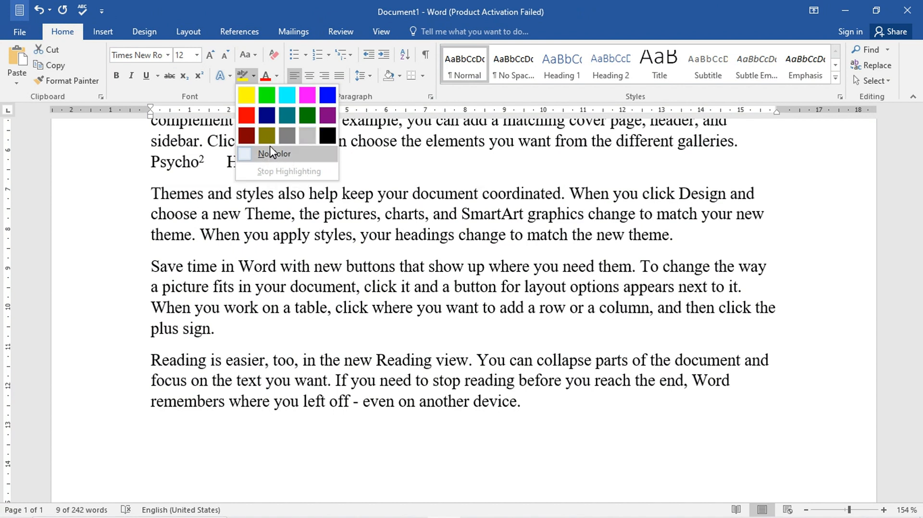
left_click(252, 103)
left_click(547, 180)
left_click(561, 172)
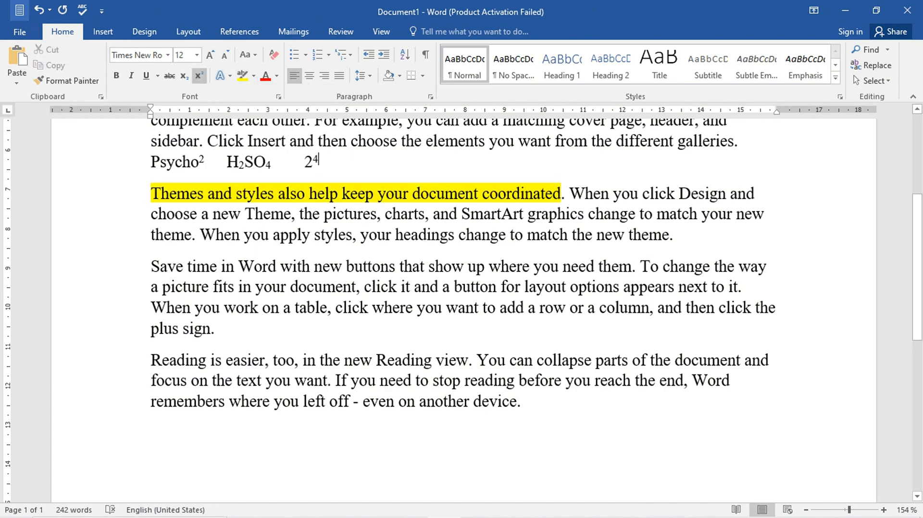
scroll(561, 171, "down", 1)
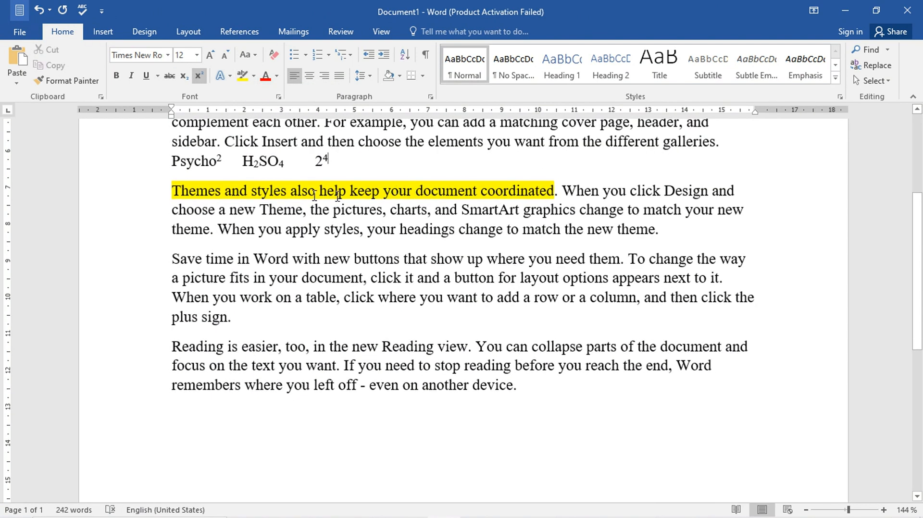
left_click(168, 193)
left_click_drag(167, 193, 557, 192)
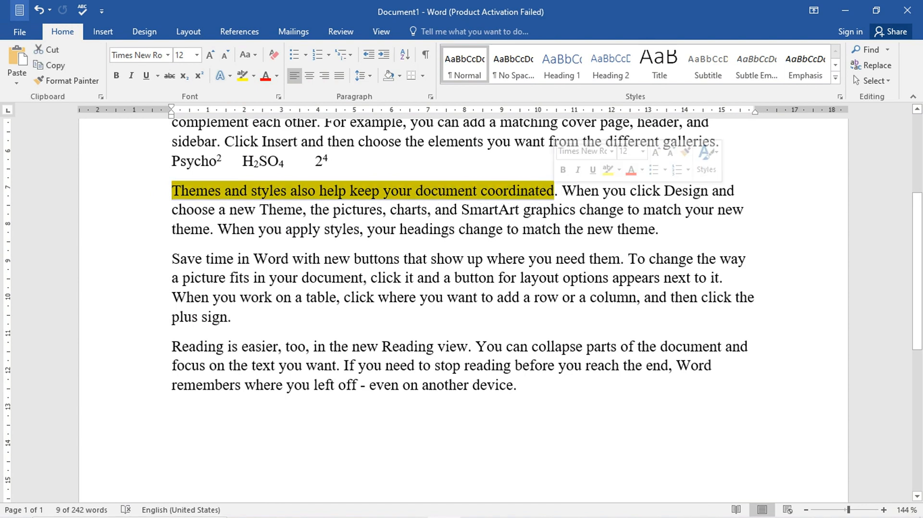
left_click(576, 229)
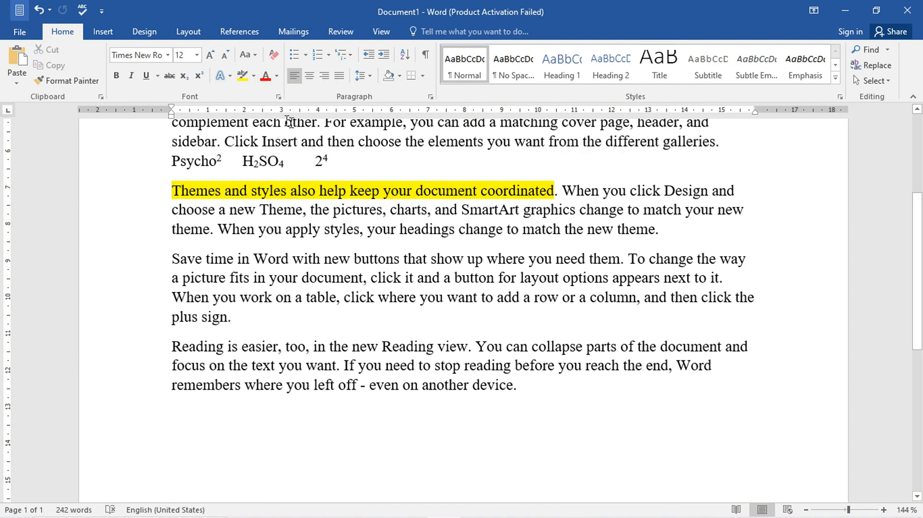
left_click(277, 76)
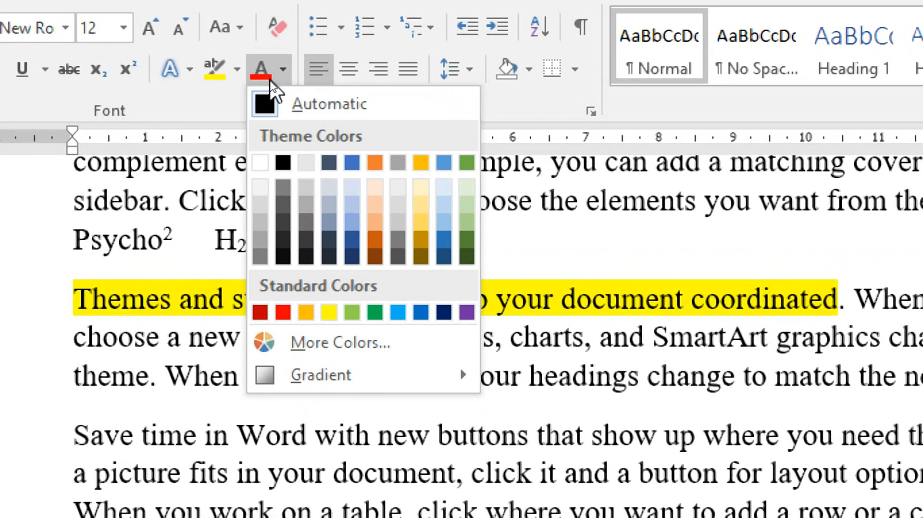
left_click(185, 106)
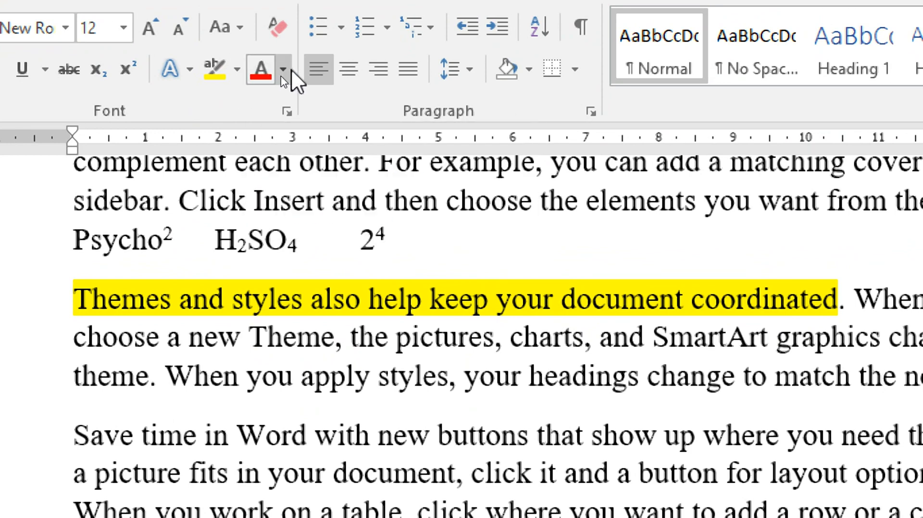
left_click(284, 69)
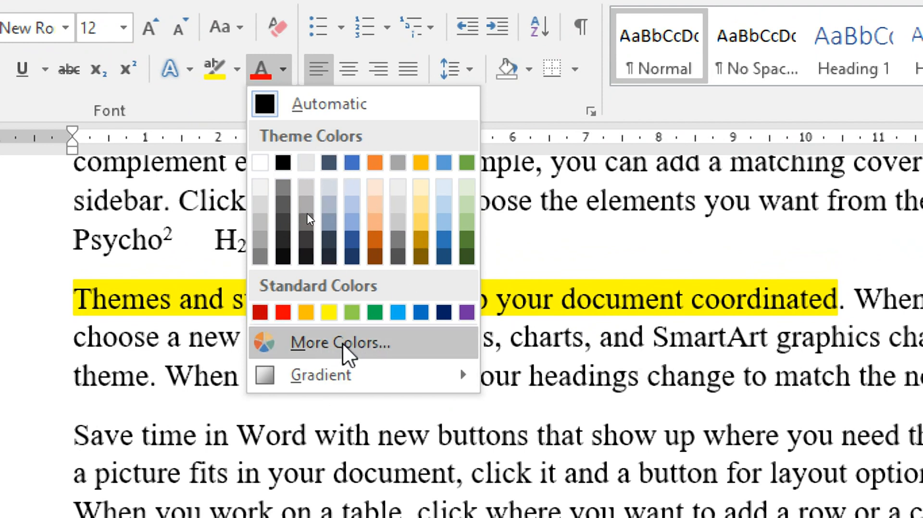
mouse_move(344, 382)
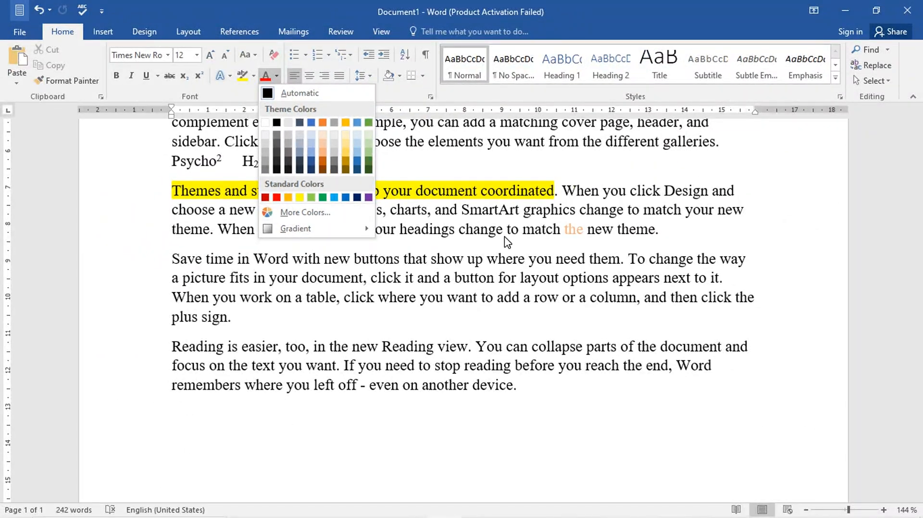
left_click(670, 229)
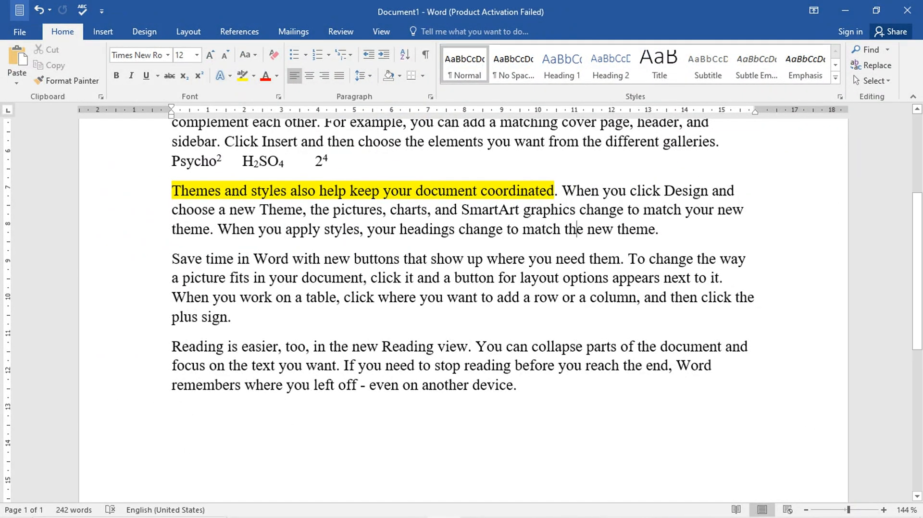
Change the font colour of "Save time in Word with new buttons that show" to the standard Red.
left_click_drag(172, 259, 450, 263)
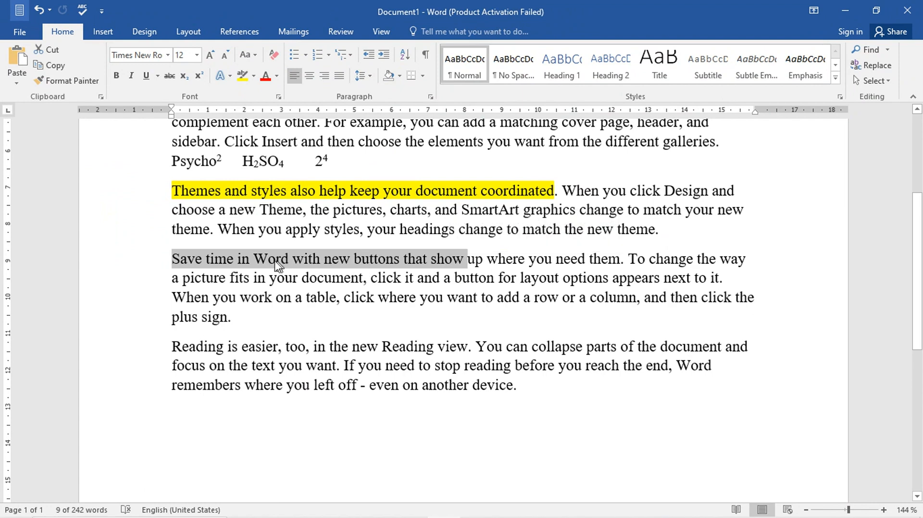
left_click(277, 76)
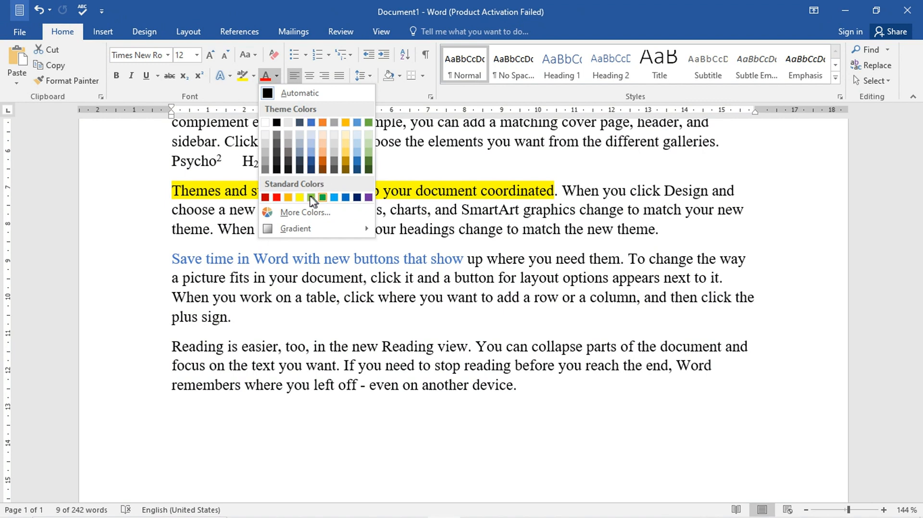
left_click(276, 198)
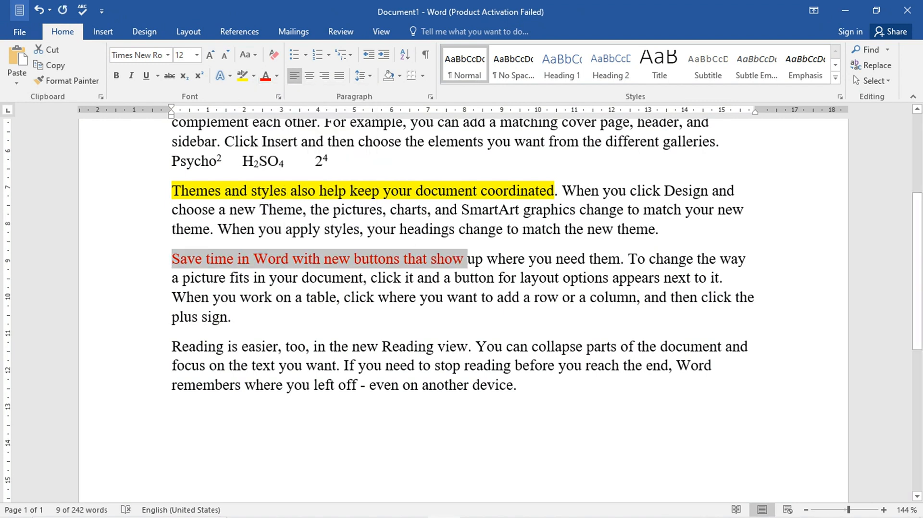
left_click(463, 258)
left_click_drag(456, 259, 172, 260)
left_click(144, 240)
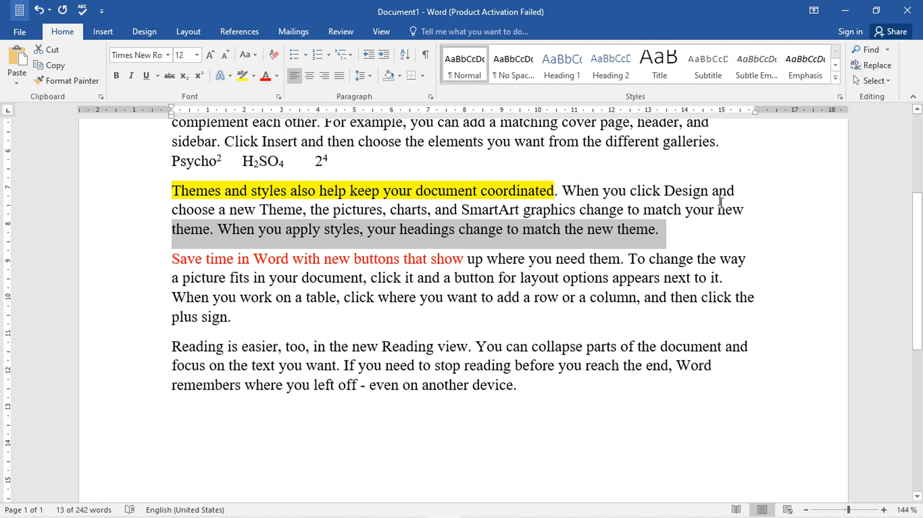
left_click(791, 288)
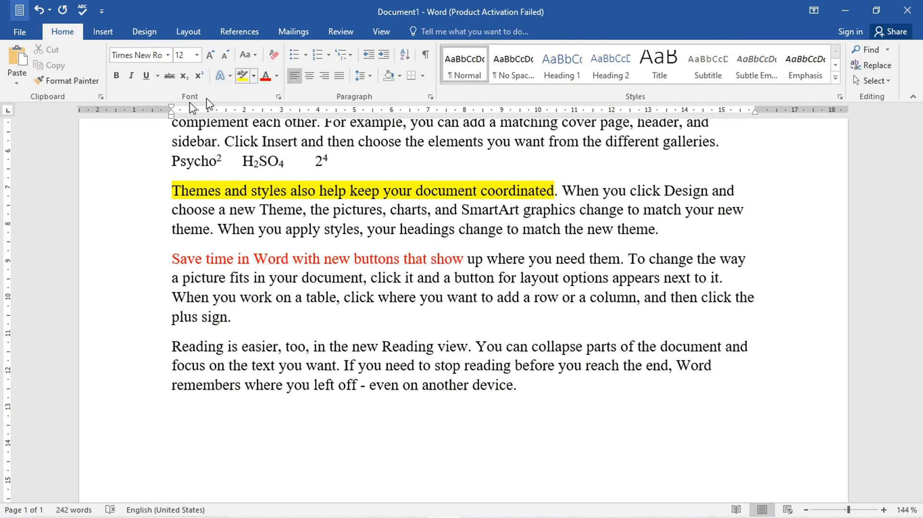
Clear all formatting from the chemical formula "H2SO4", including its subscripts.
left_click(276, 64)
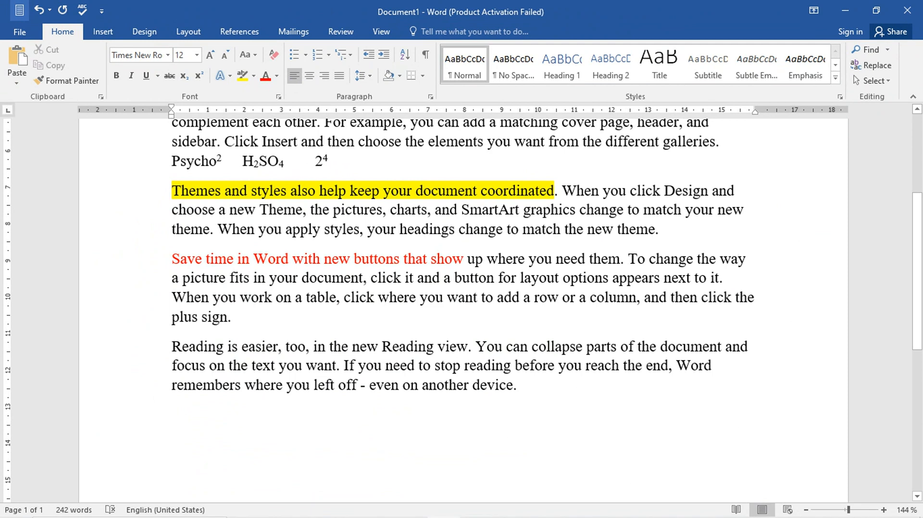
left_click_drag(289, 163, 244, 163)
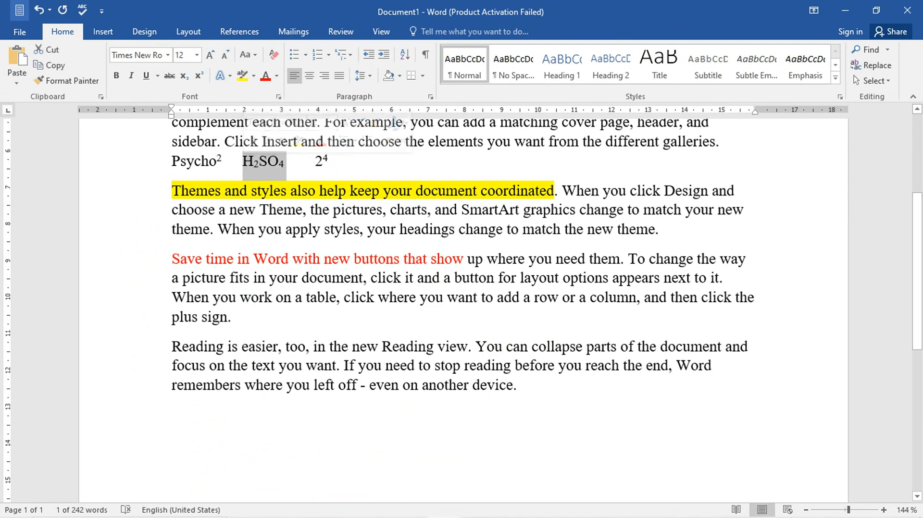
left_click(275, 65)
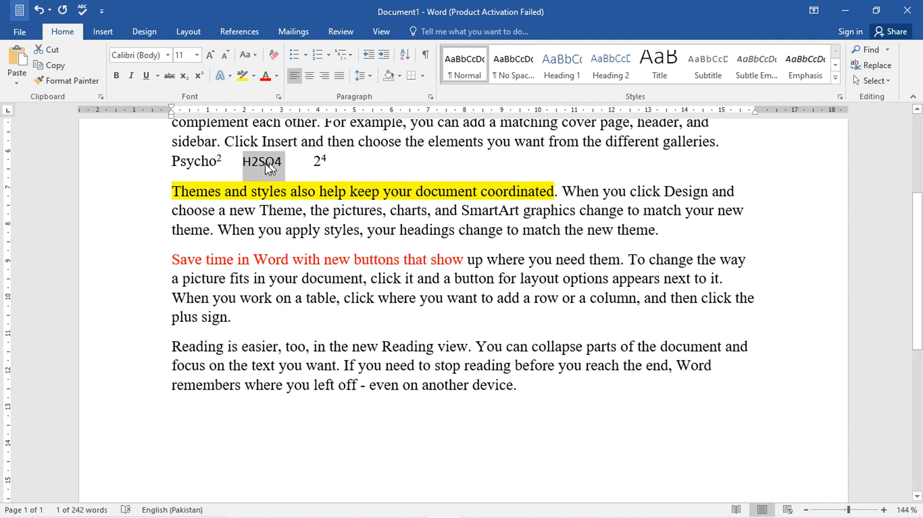
left_click(298, 165)
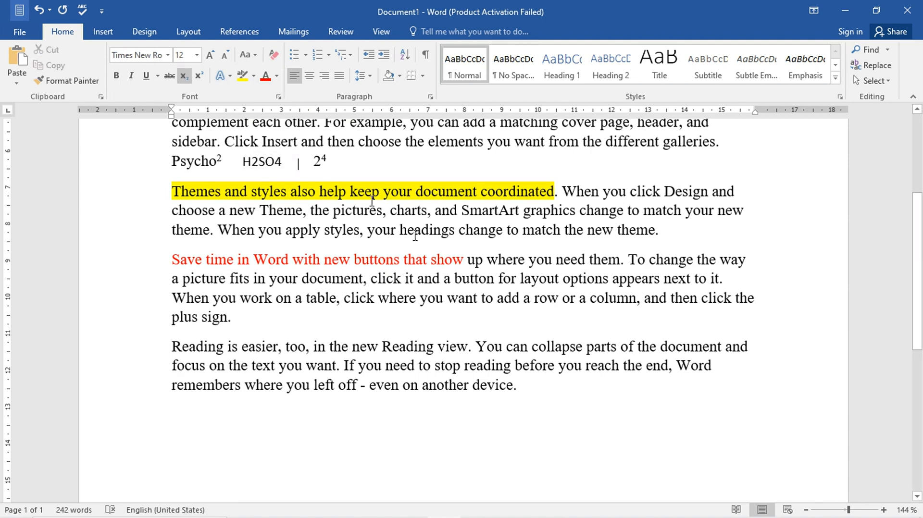
Clear all formatting from the number 2 with superscript 4 beside the chemical formula.
left_click_drag(331, 163, 313, 163)
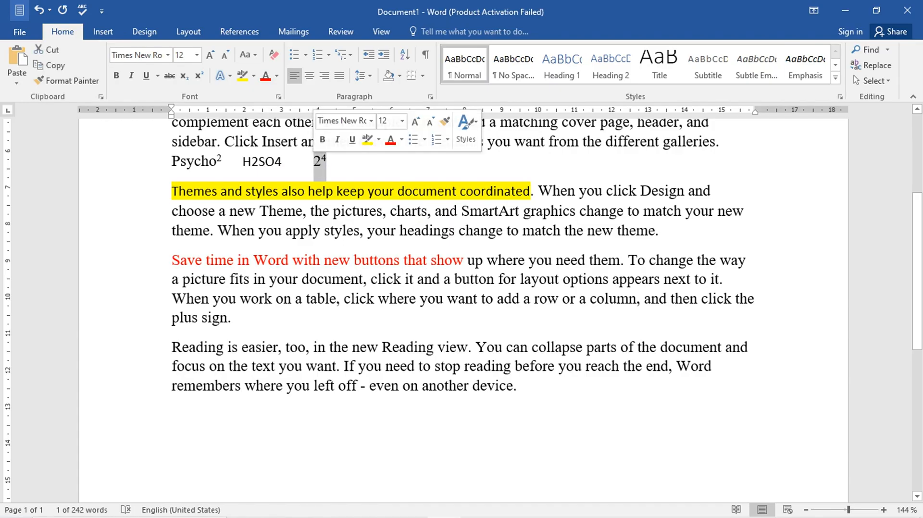
left_click(272, 61)
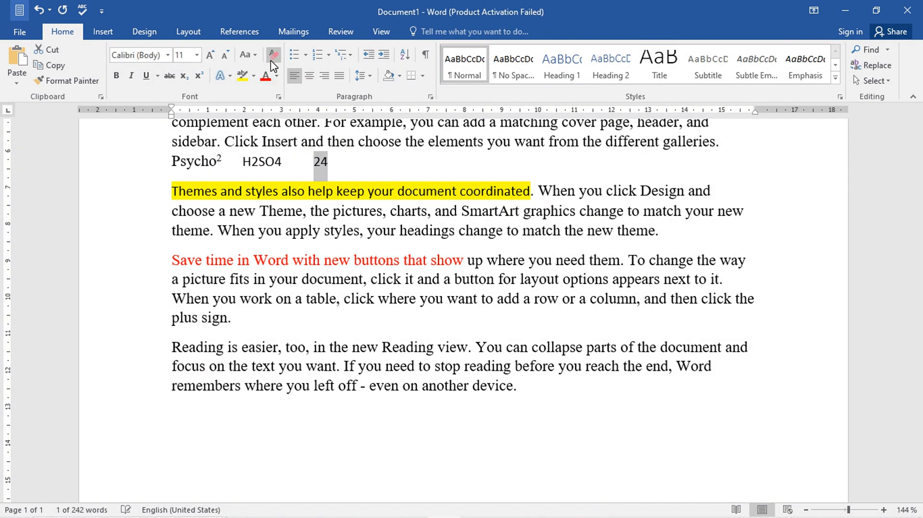
key("Right")
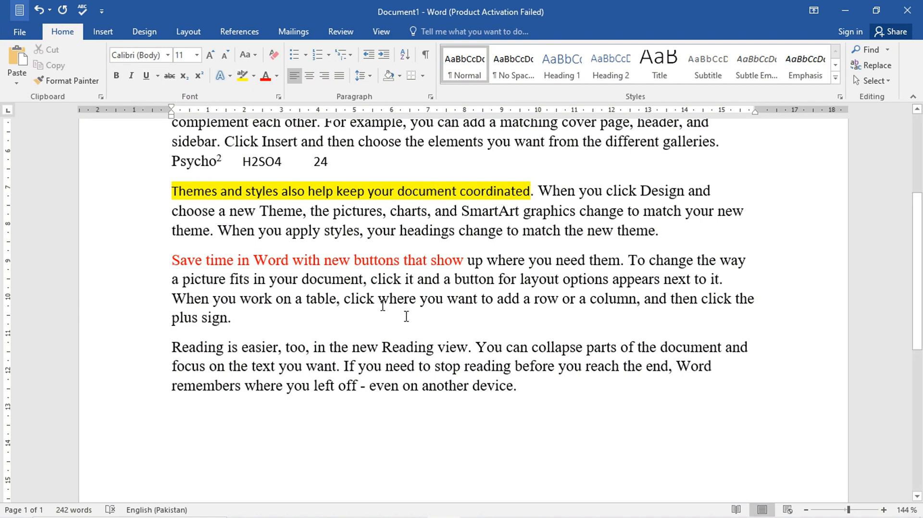
scroll(461, 308, "up", 4)
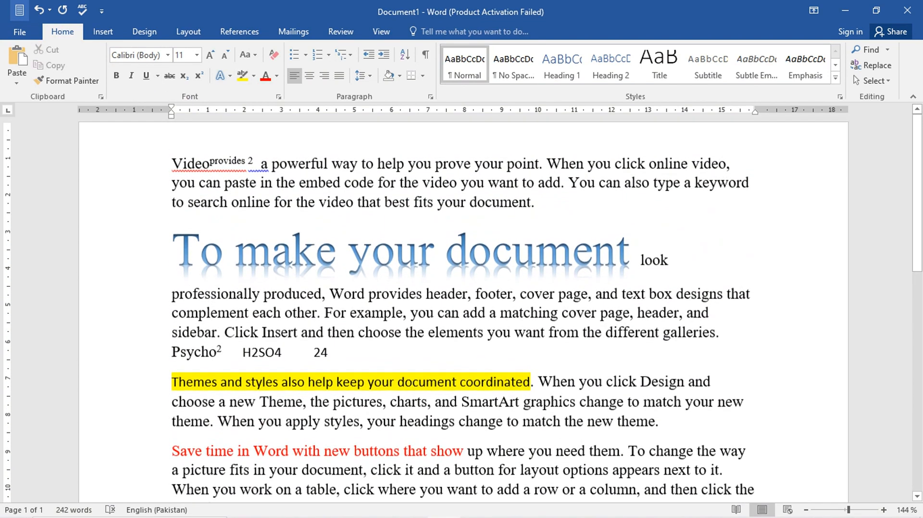